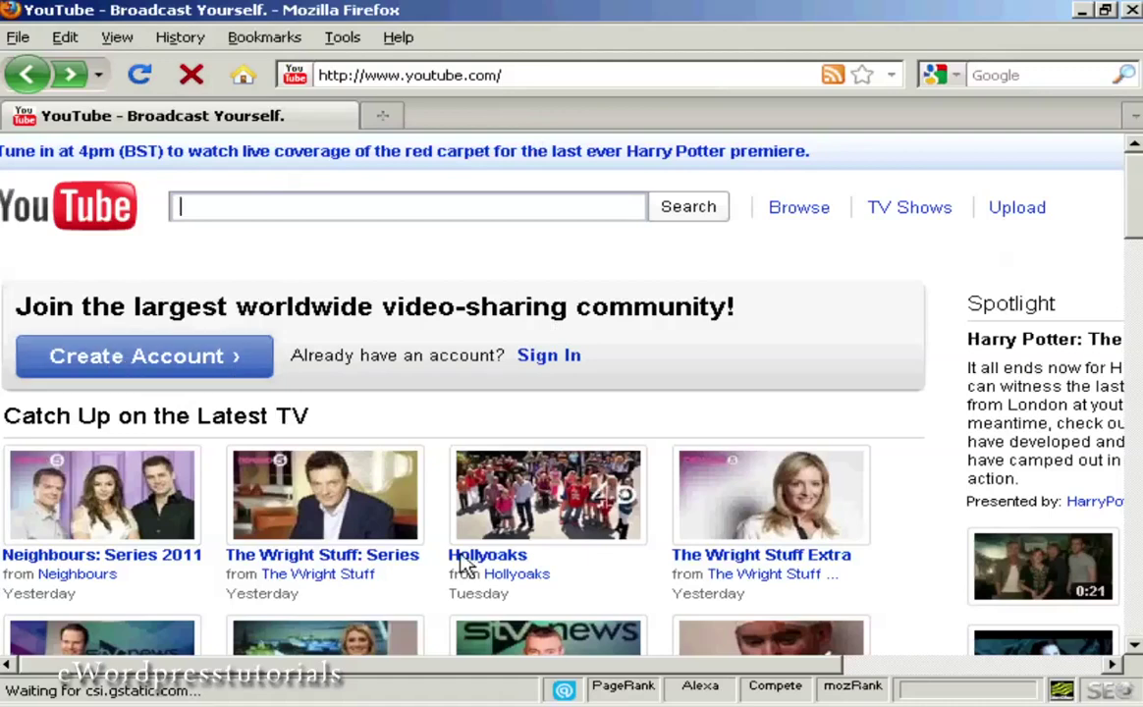
# Step: Start a new YouTube account with the suggested e-mail and a username confirmed as available
pyautogui.moveTo(530, 670); pyautogui.dragTo(738, 677)
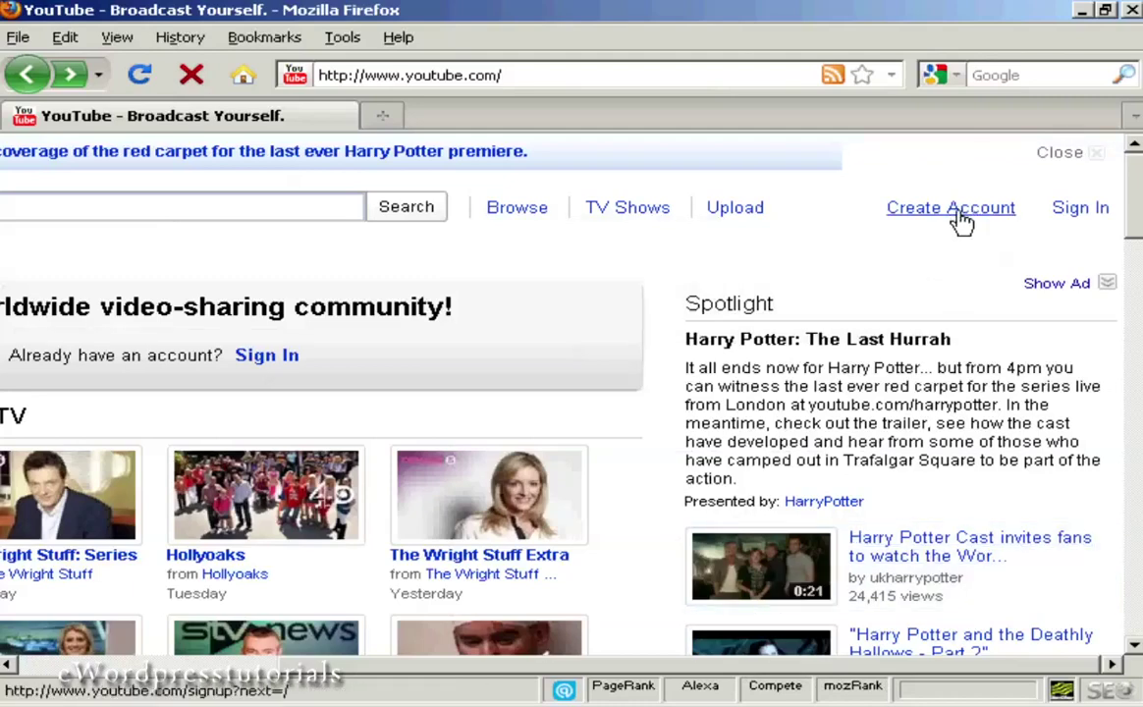
pyautogui.moveTo(816, 665); pyautogui.dragTo(348, 670)
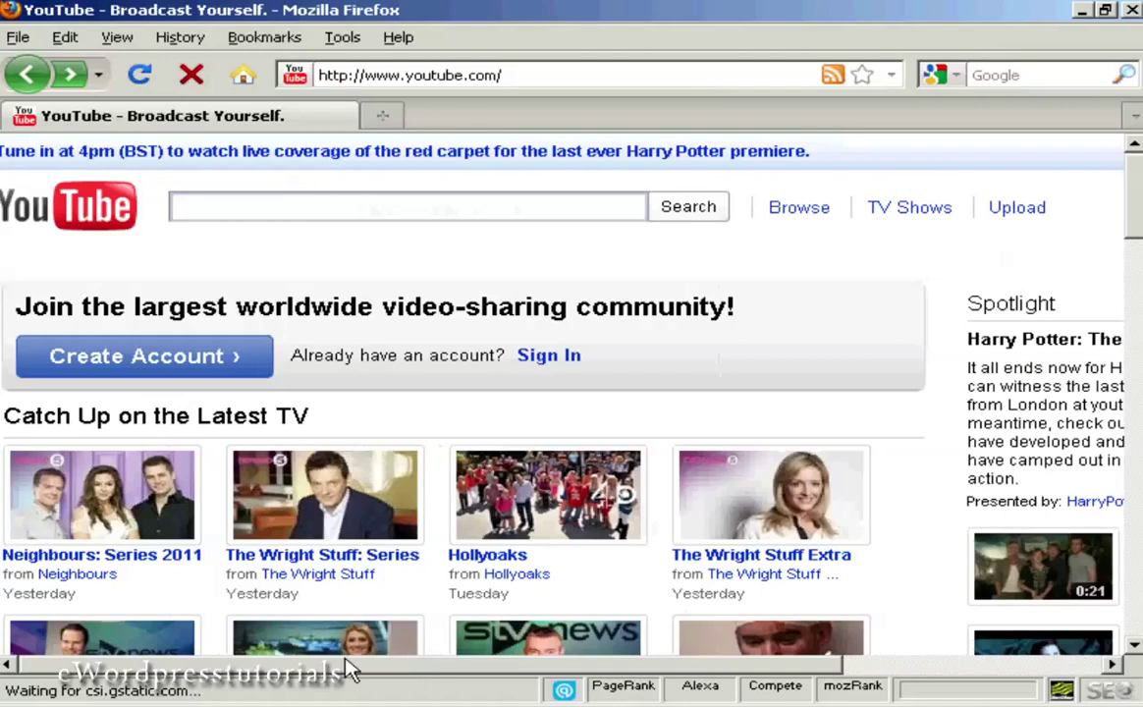
pyautogui.click(168, 361)
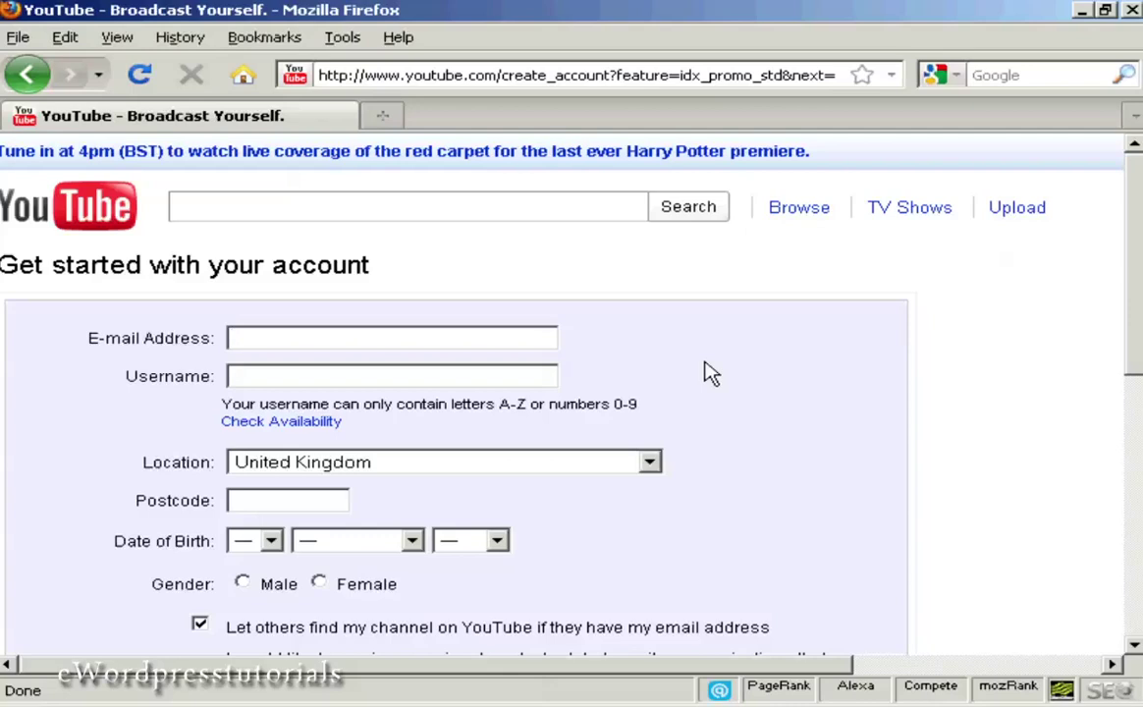
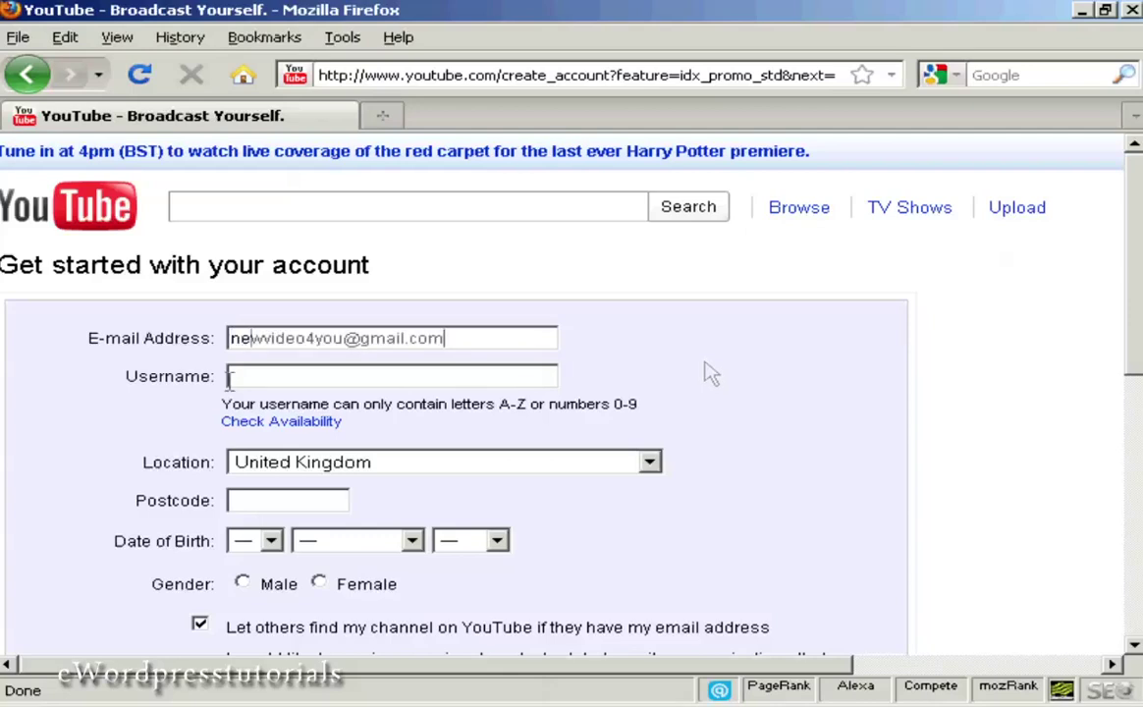
pyautogui.press('Tab')
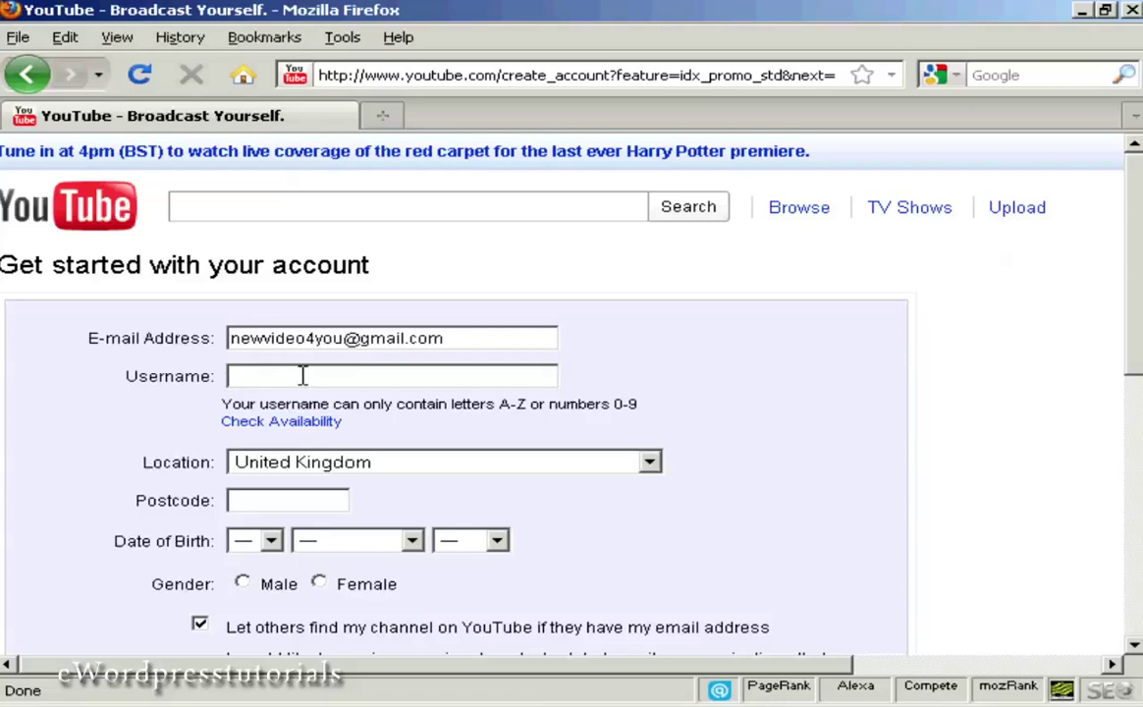
pyautogui.write('newvideo4you')
pyautogui.press('Tab')
pyautogui.click(321, 428)
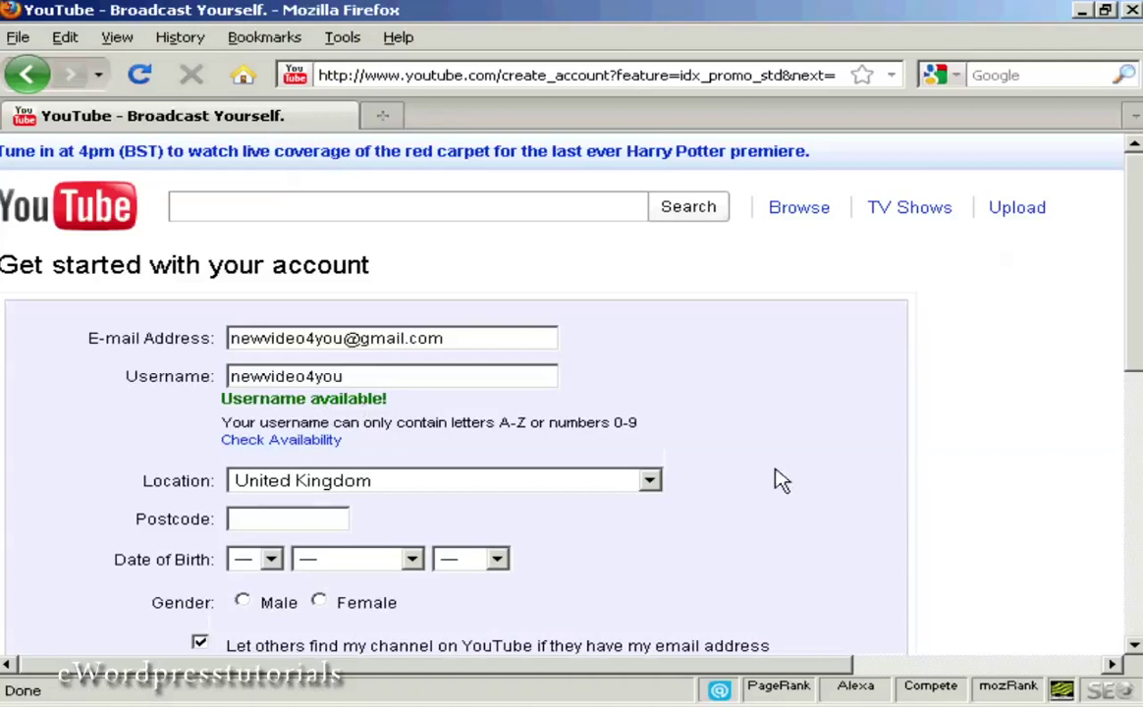
# Step: Keep United Kingdom as the location and enter the postcode
pyautogui.click(651, 482)
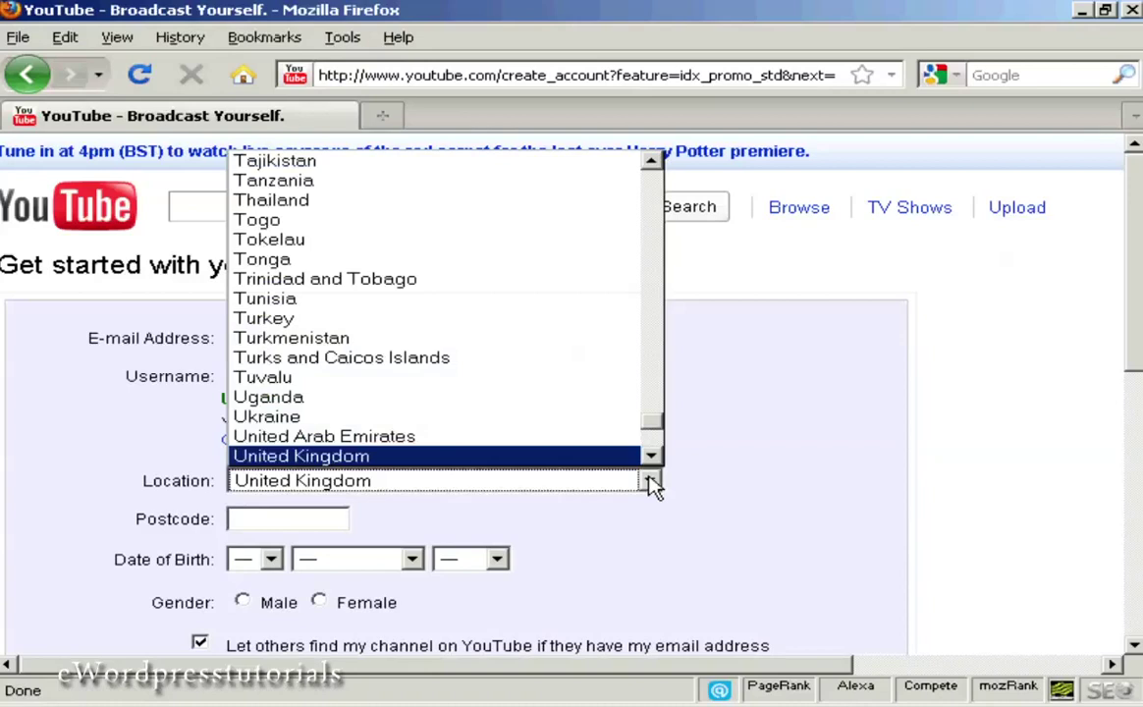
pyautogui.click(651, 482)
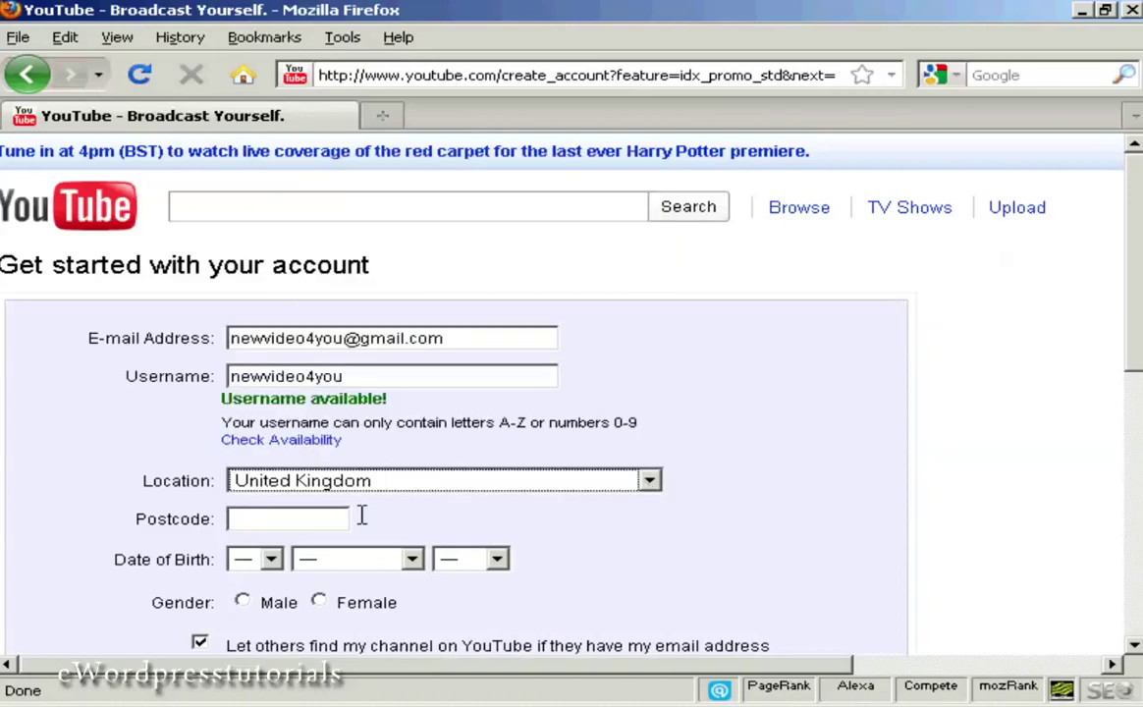
pyautogui.click(295, 518)
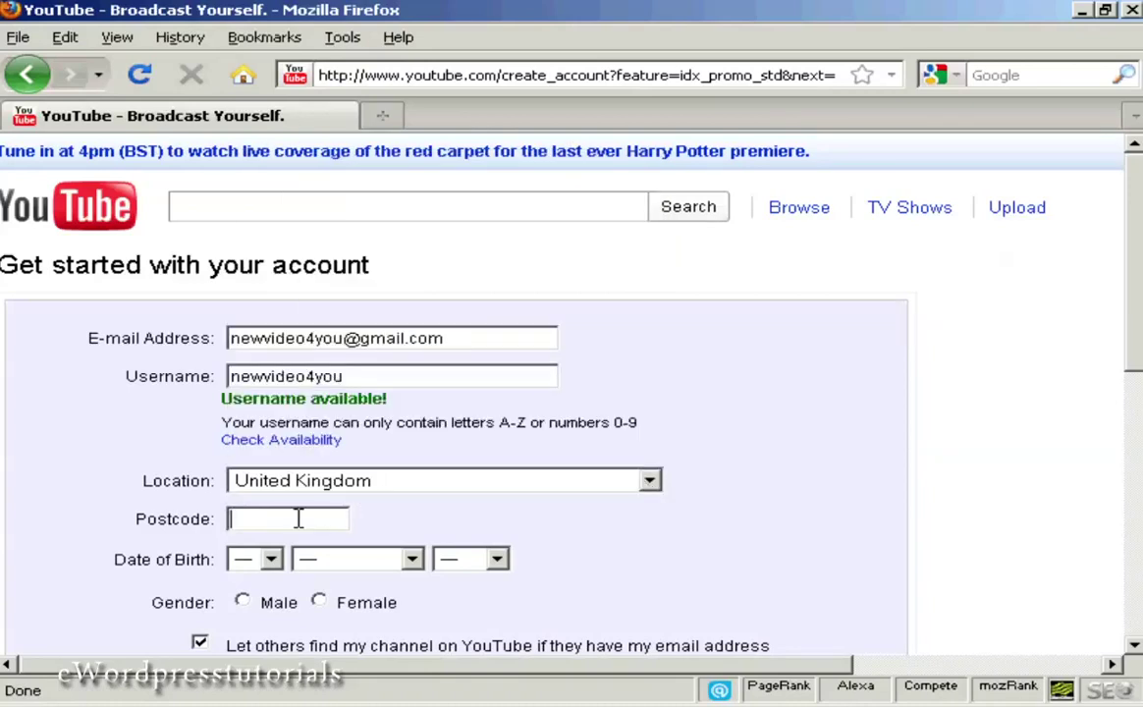
pyautogui.write('TD7 2KE')
pyautogui.moveTo(1136, 326); pyautogui.dragTo(1136, 424)
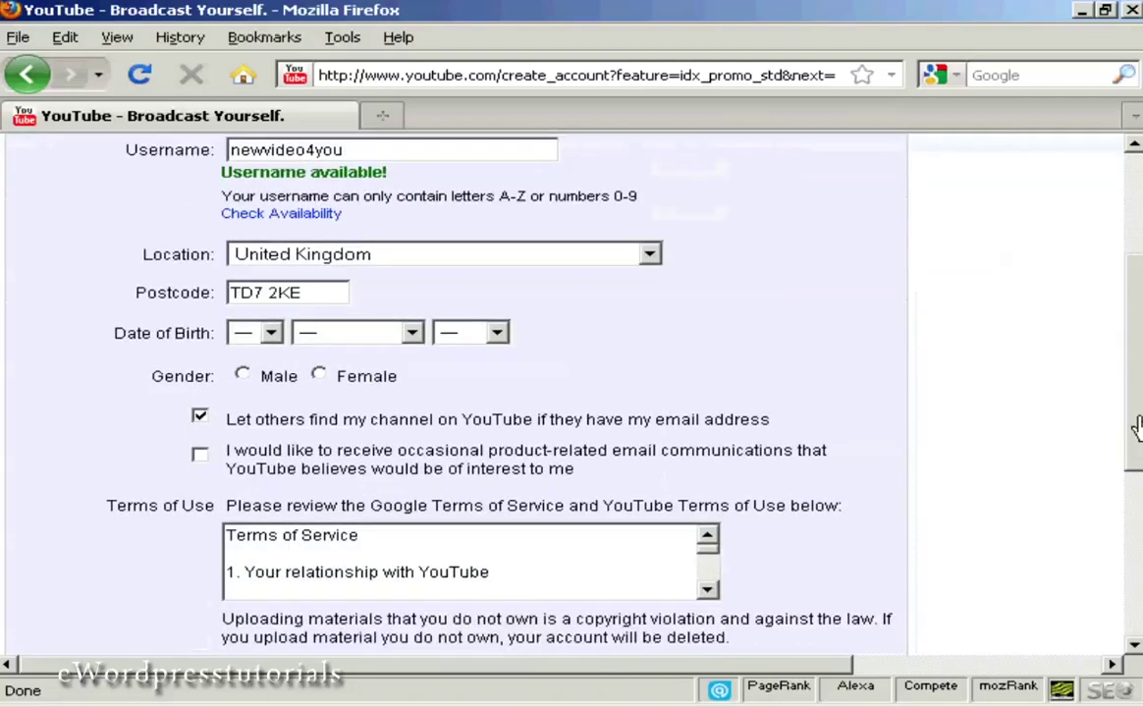
# Step: Set the date of birth to 10 July 1968 and the gender to Male
pyautogui.click(252, 333)
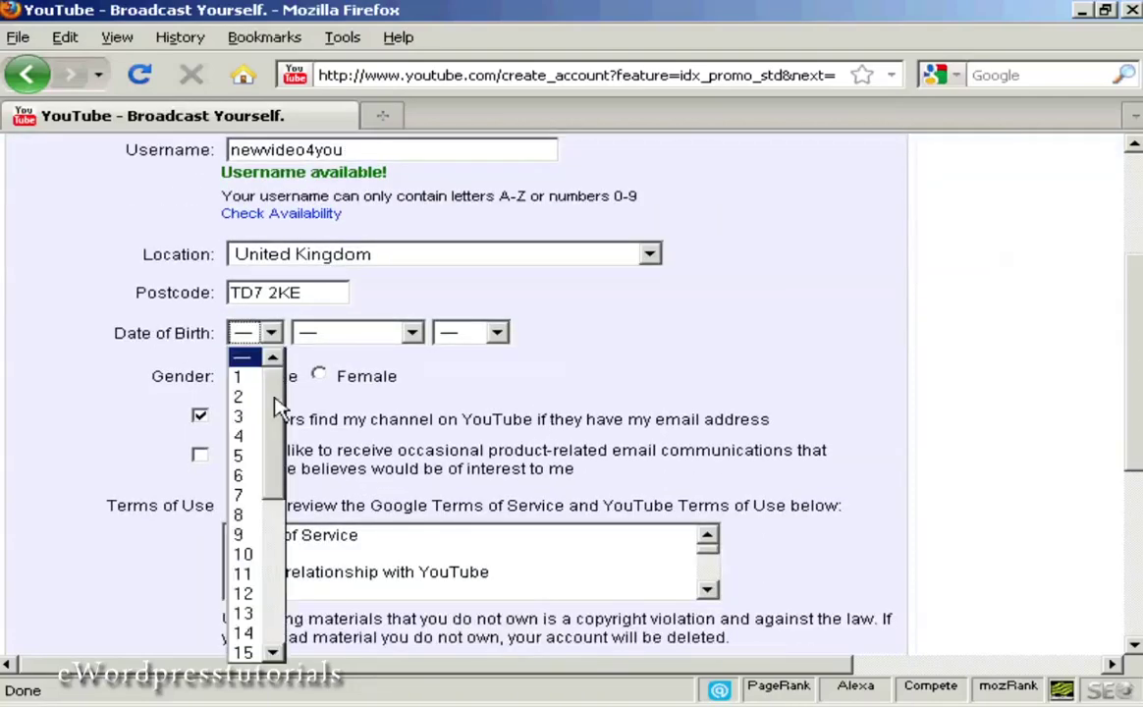
pyautogui.click(243, 553)
pyautogui.press('Tab')
pyautogui.press('Tab')
pyautogui.click(241, 377)
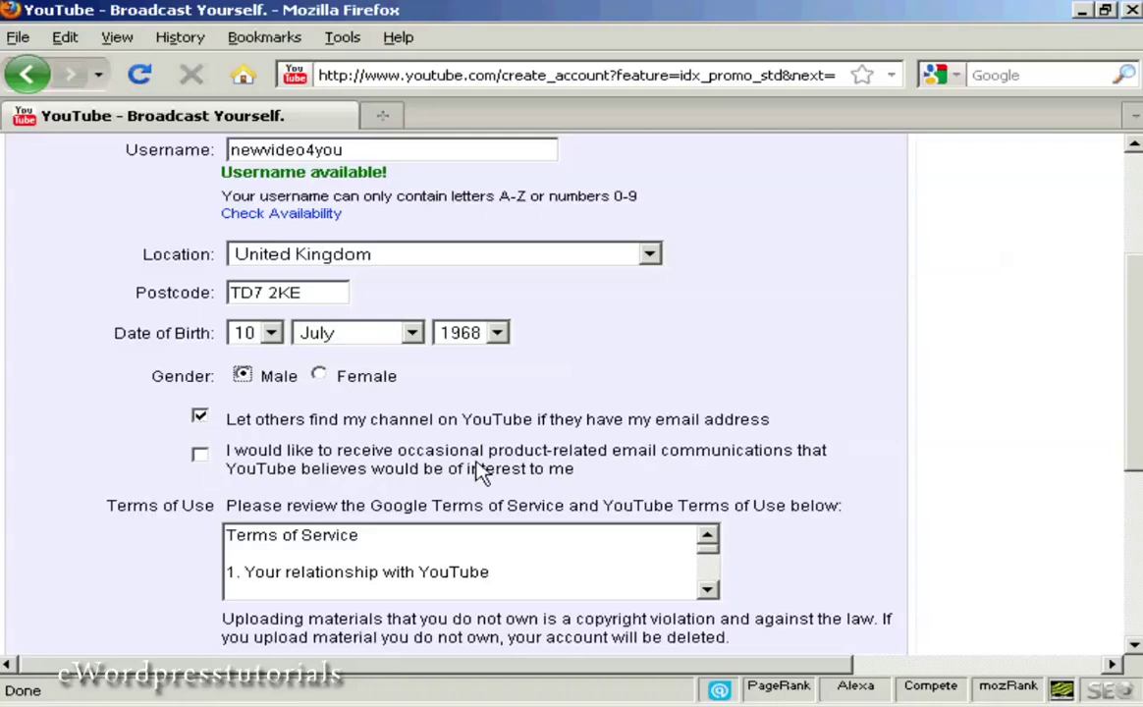
# Step: Review the Terms of Service and accept them to submit the registration
pyautogui.scroll(-4, 1034, 317)
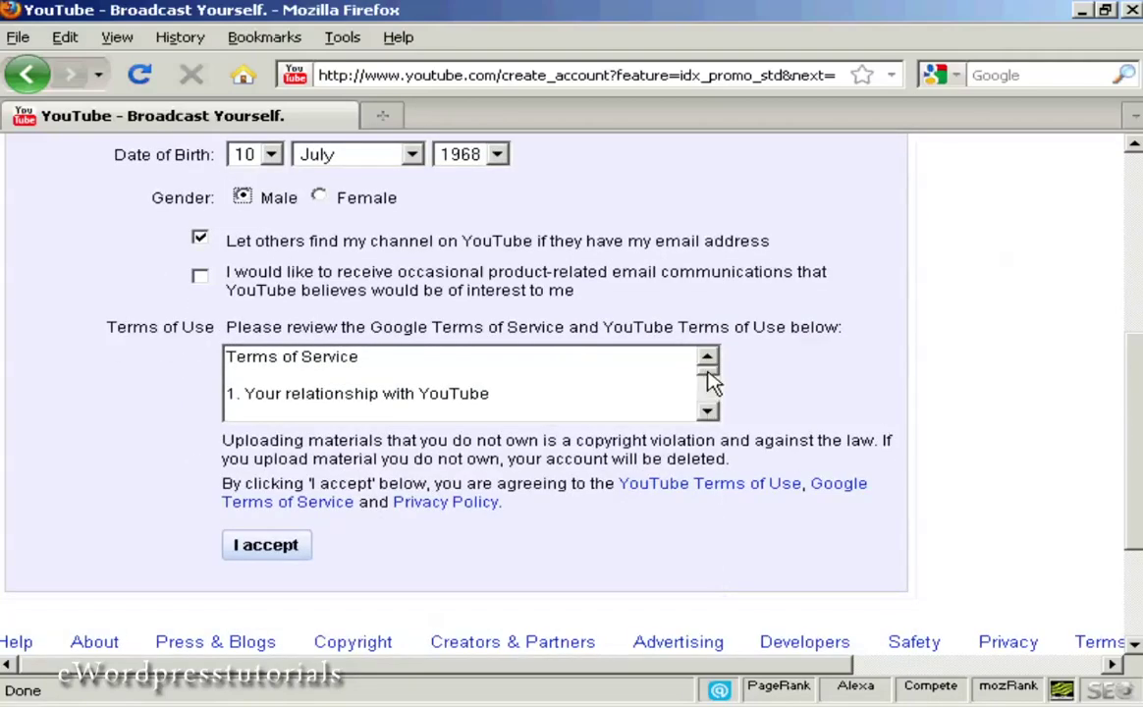
pyautogui.moveTo(709, 377); pyautogui.dragTo(713, 417)
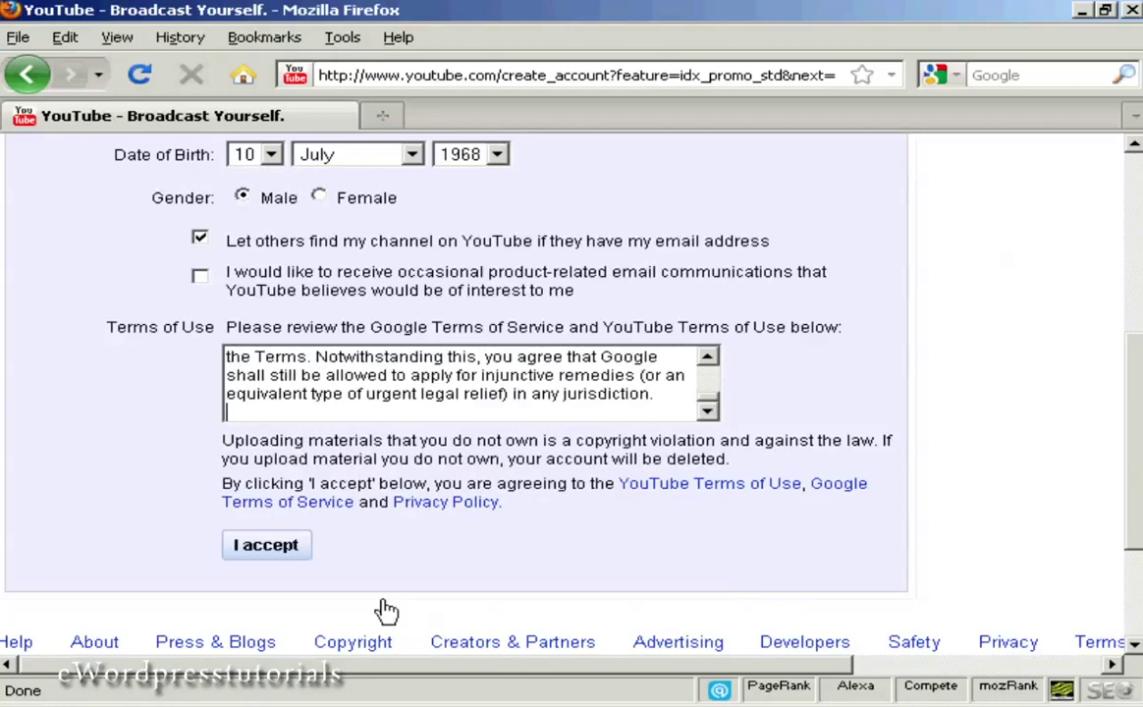
pyautogui.click(265, 547)
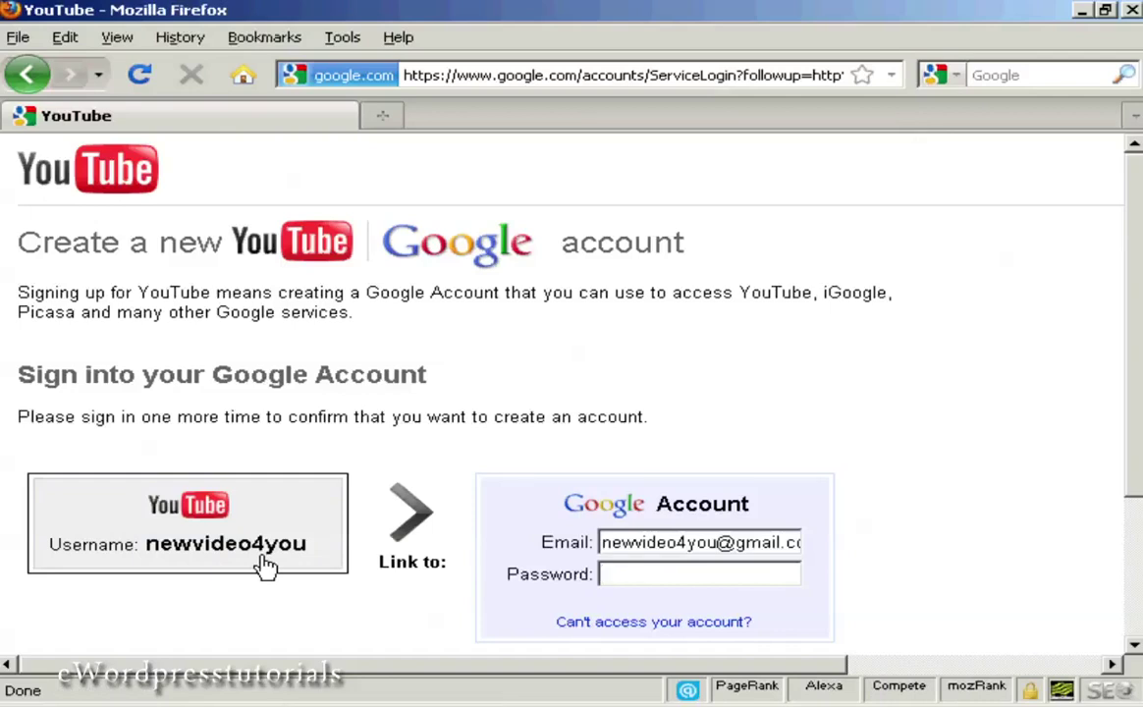
# Step: Enter the Google account password and link it to the new YouTube username
pyautogui.hotkey('ctrl', 'v')
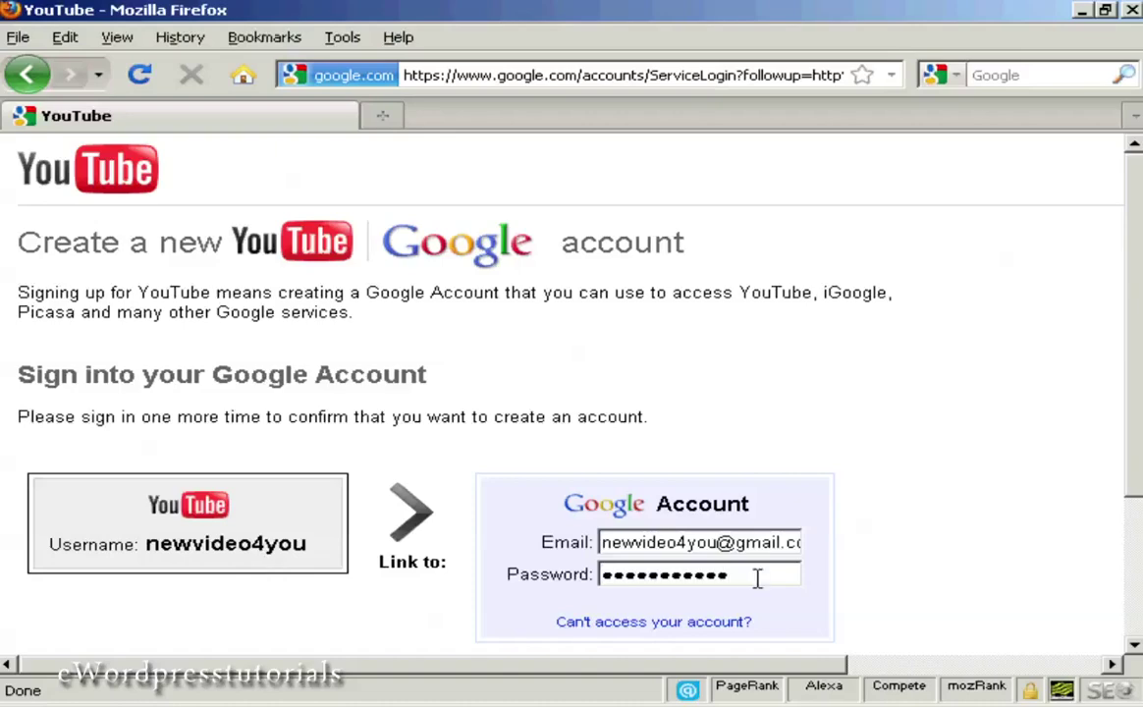
pyautogui.scroll(-3, 1129, 290)
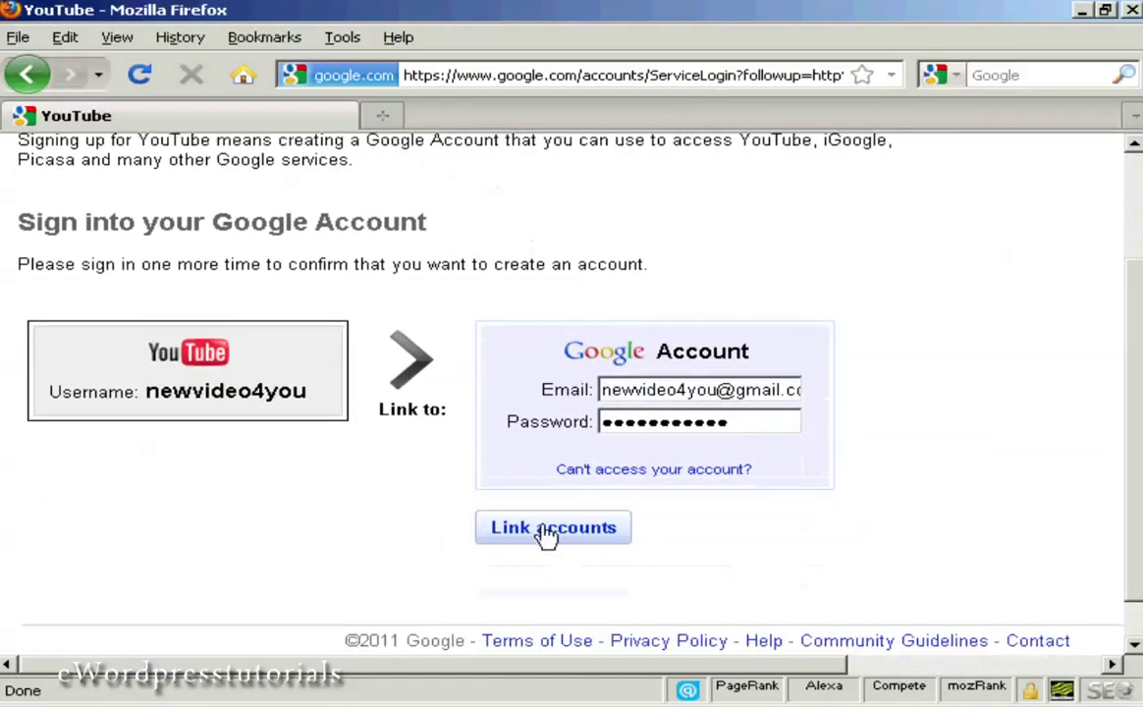
pyautogui.click(547, 530)
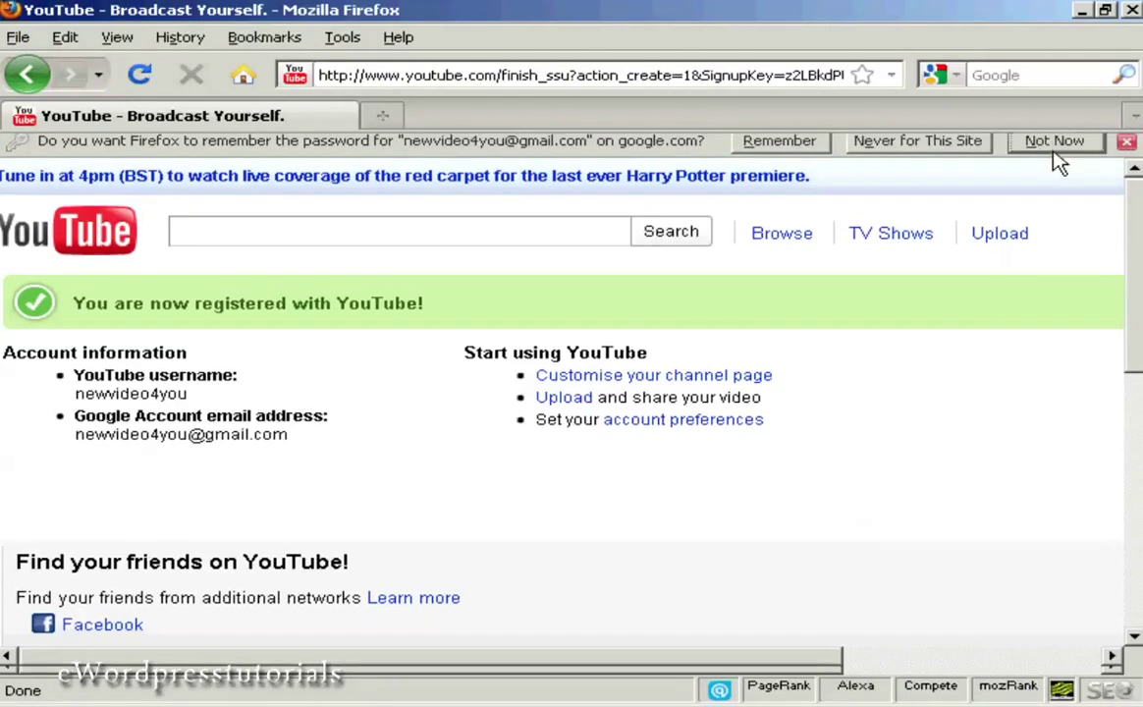
# Step: Decline Firefox's offer to save the password and go to the video upload page
pyautogui.click(1054, 155)
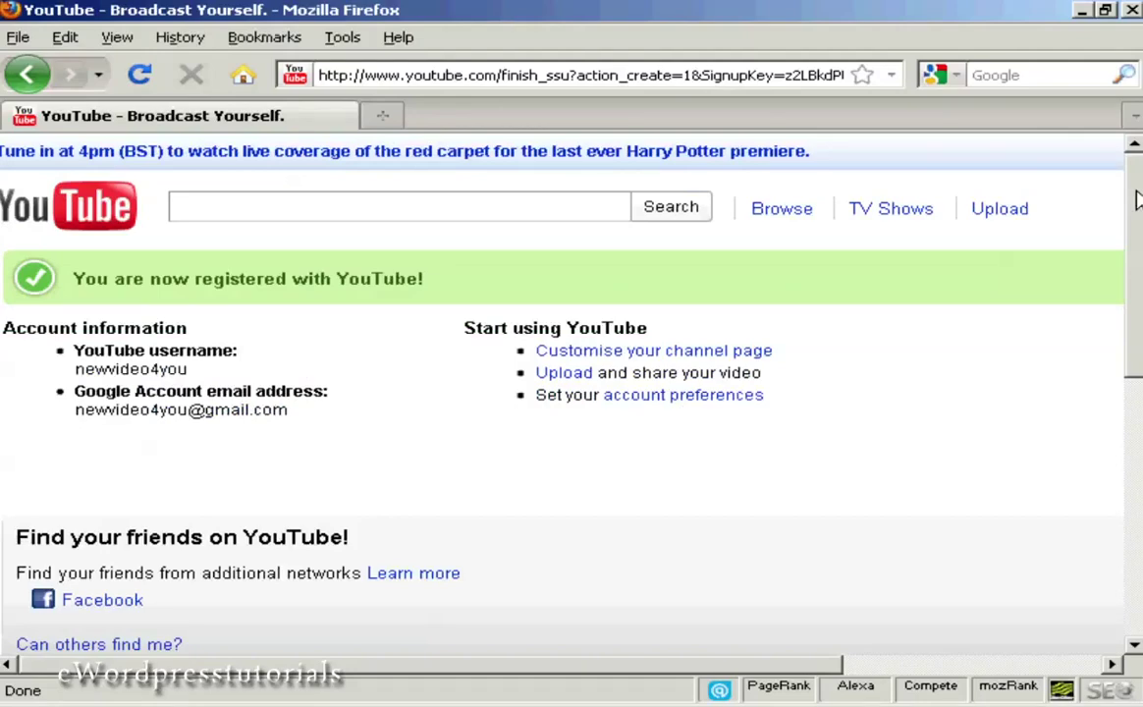
pyautogui.moveTo(1137, 200); pyautogui.dragTo(1134, 167)
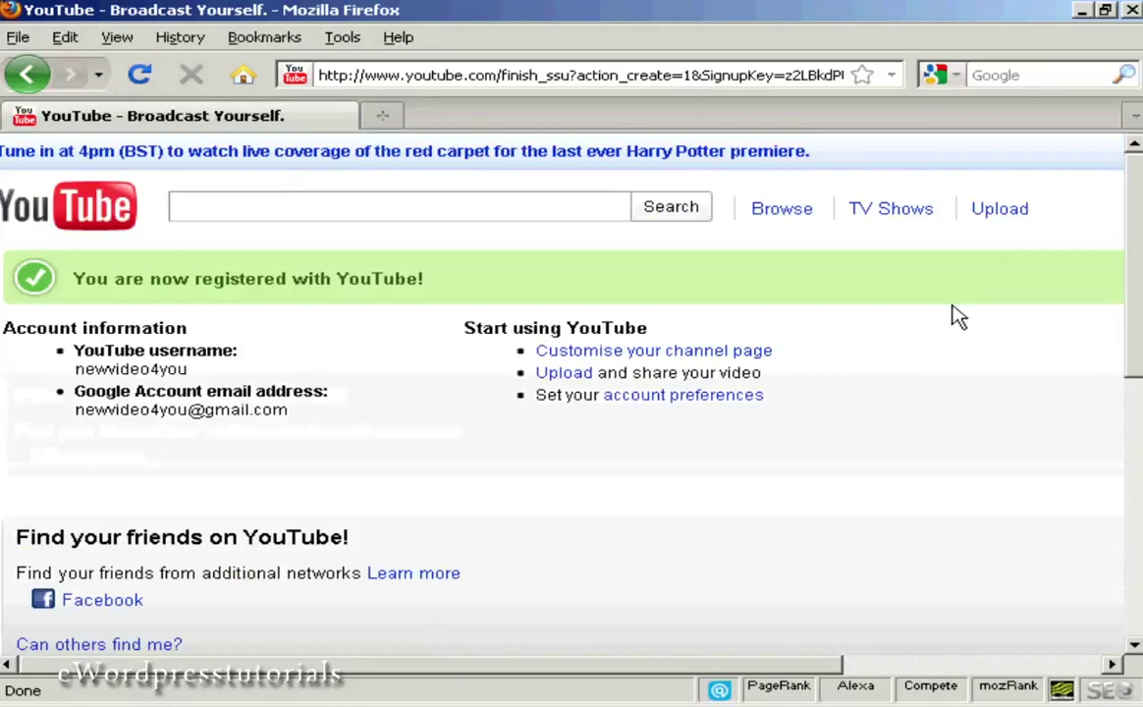
pyautogui.click(999, 214)
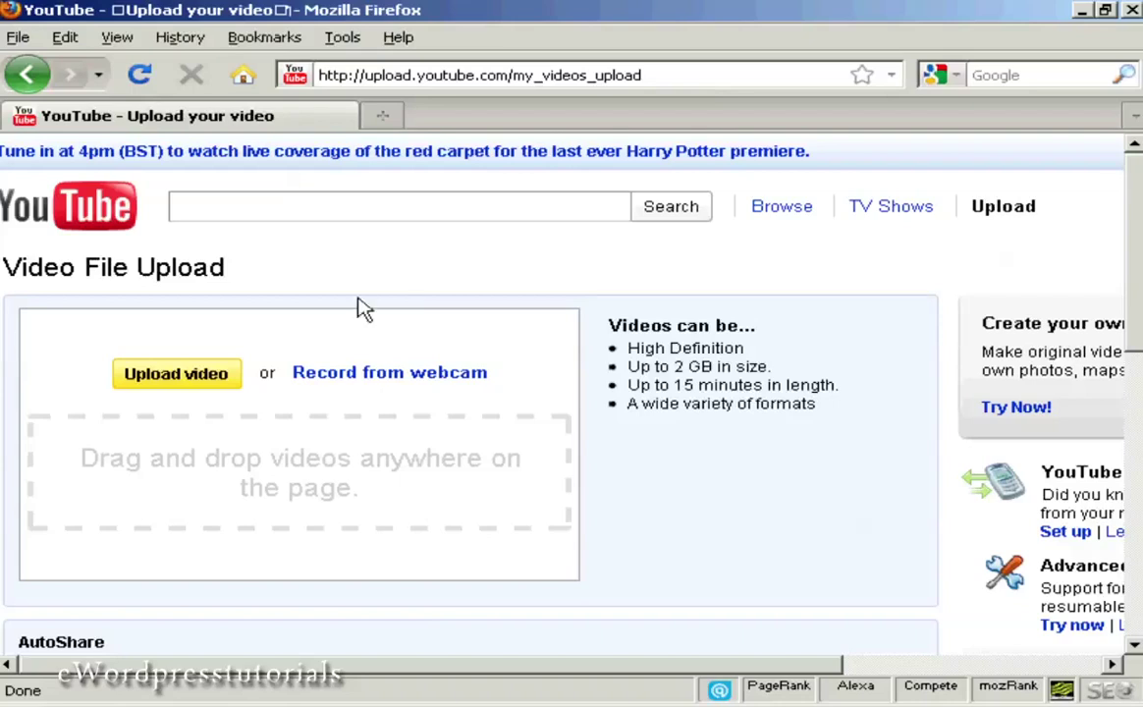
# Step: Upload the file YouTubeTest01.avi from the file picker
pyautogui.click(197, 383)
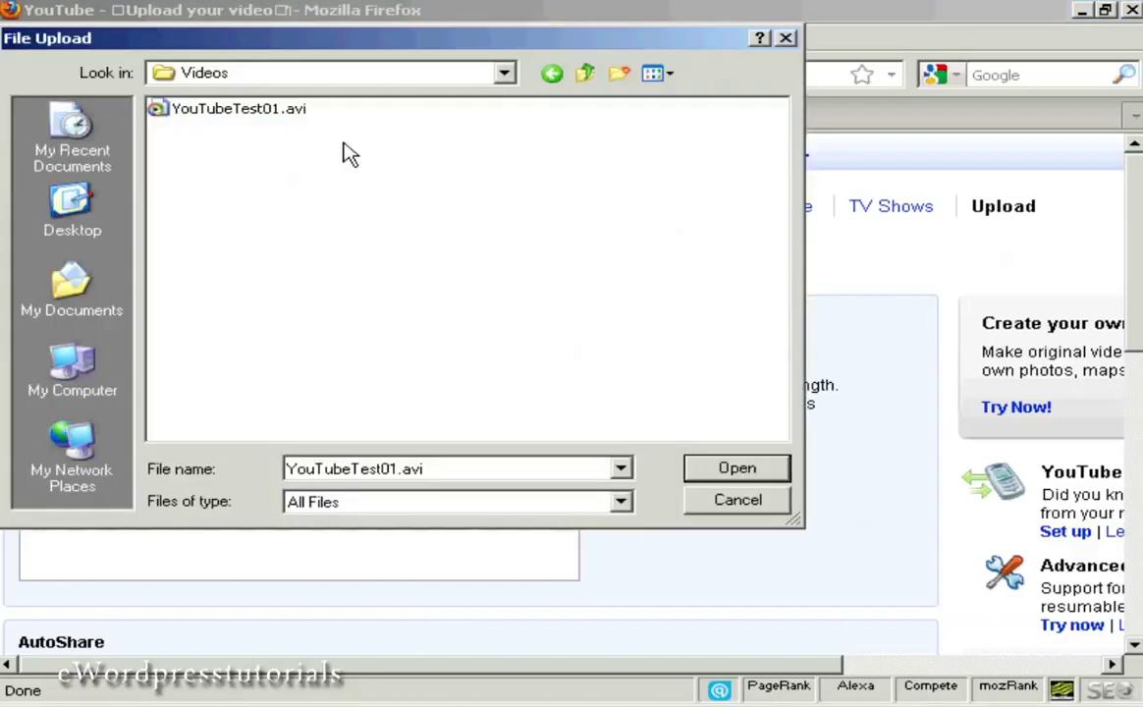
pyautogui.click(270, 118)
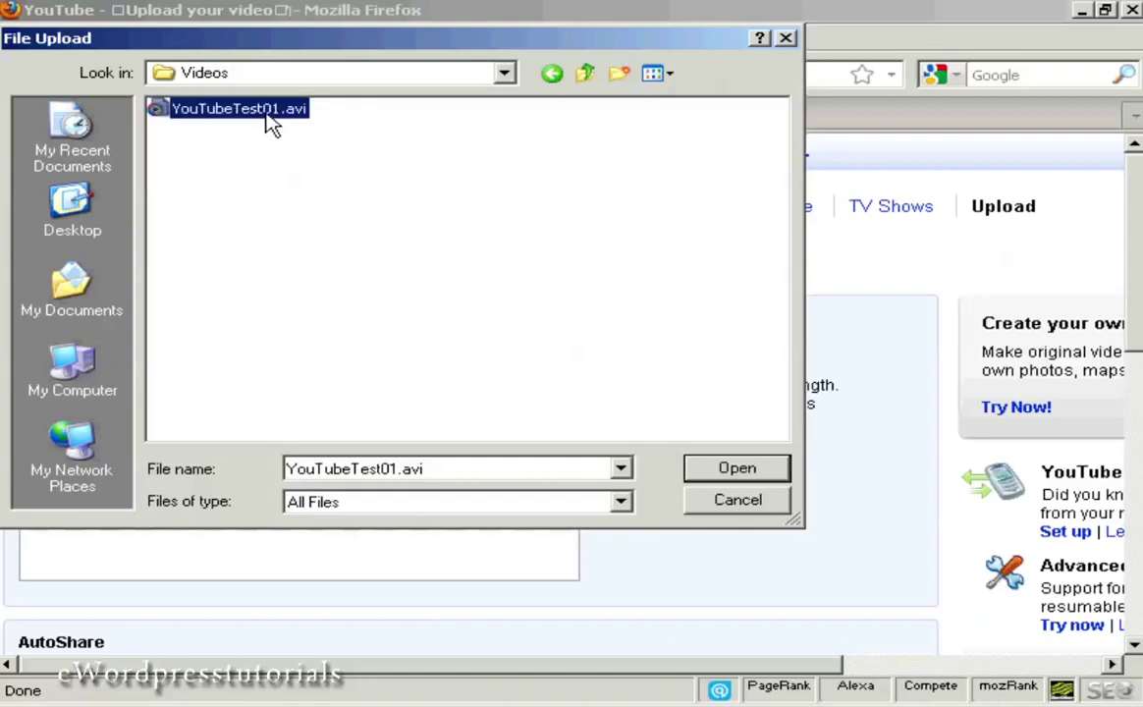
pyautogui.click(731, 473)
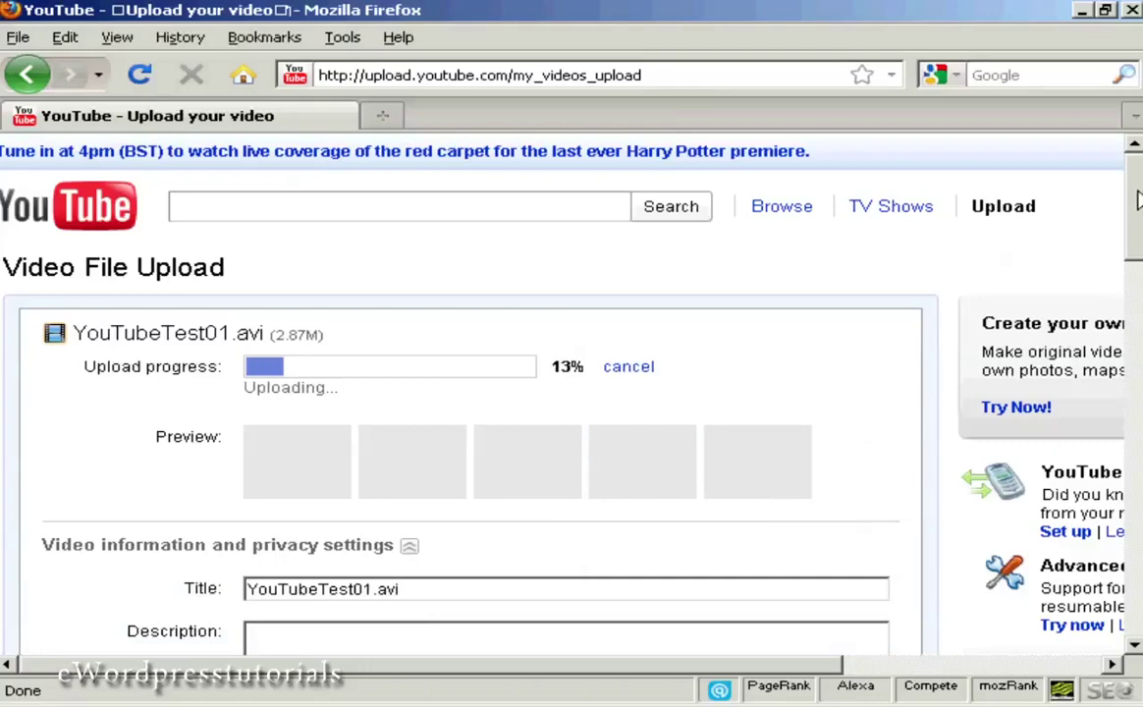
# Step: Replace the file-name title with 'YouTube Test'
pyautogui.moveTo(1139, 201); pyautogui.dragTo(1139, 261)
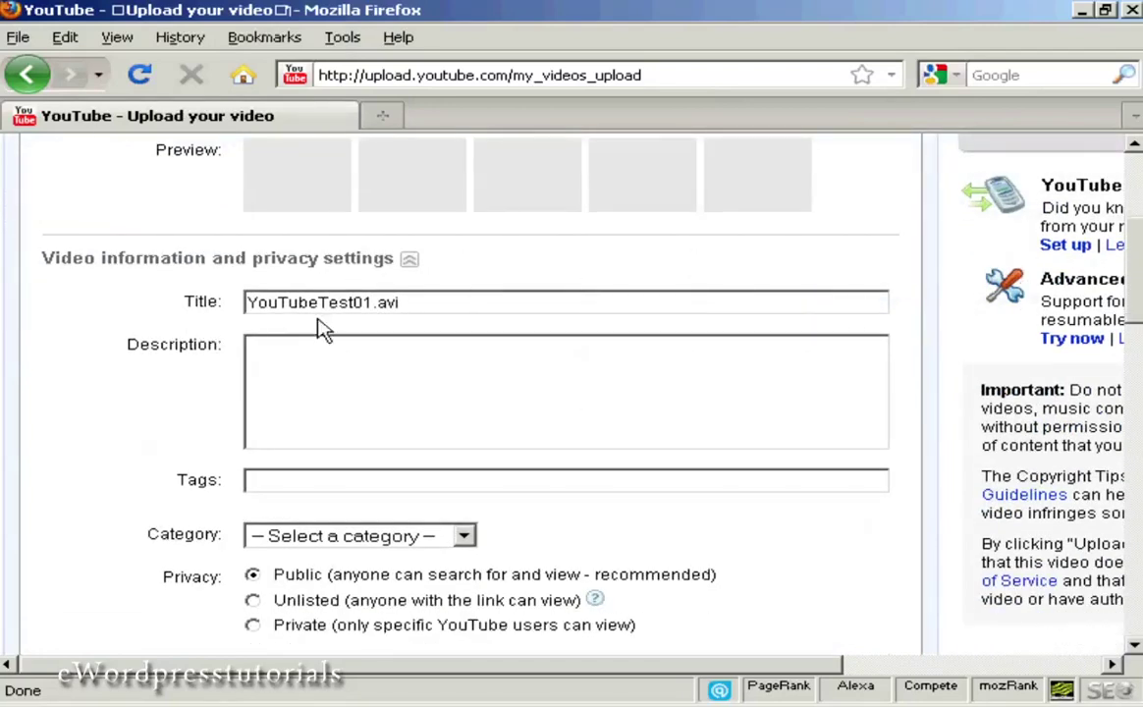
pyautogui.click(399, 304)
pyautogui.moveTo(390, 302); pyautogui.dragTo(214, 307)
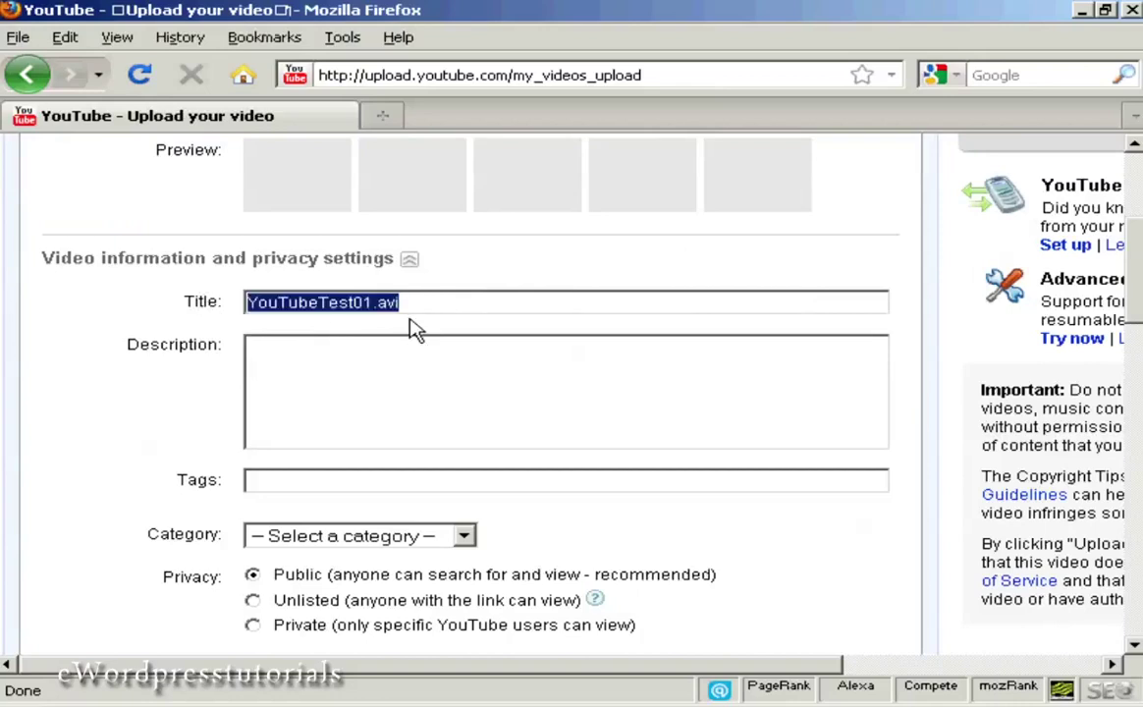
pyautogui.write('You')
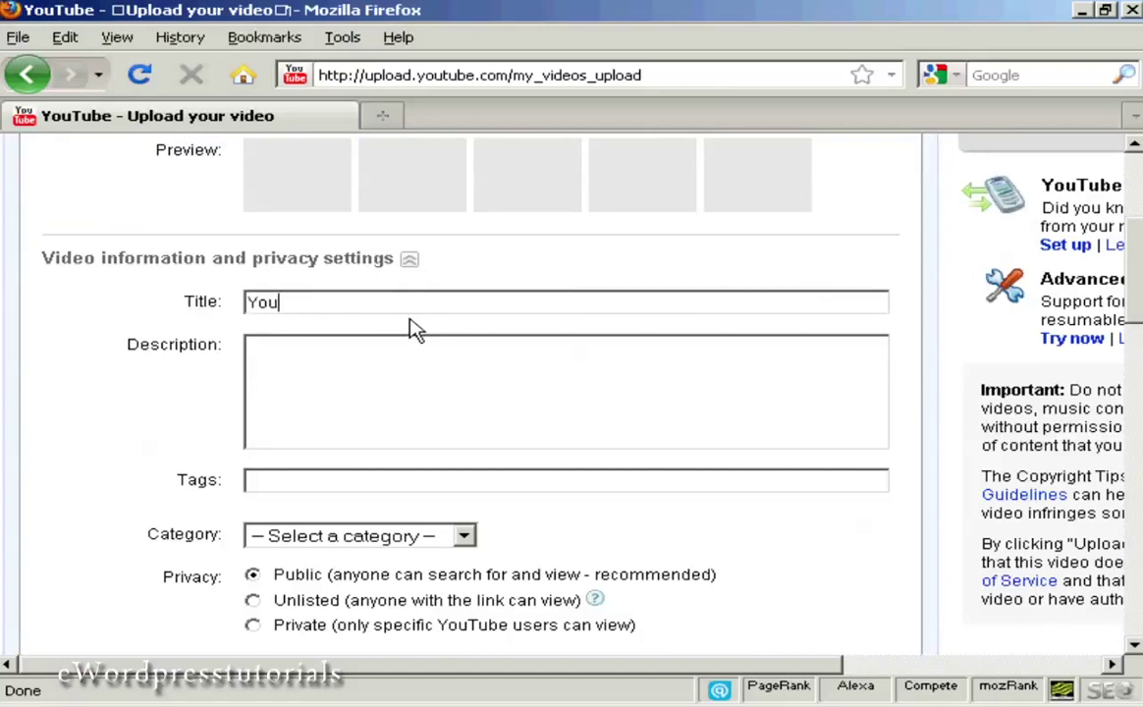
pyautogui.write('TubeTest')
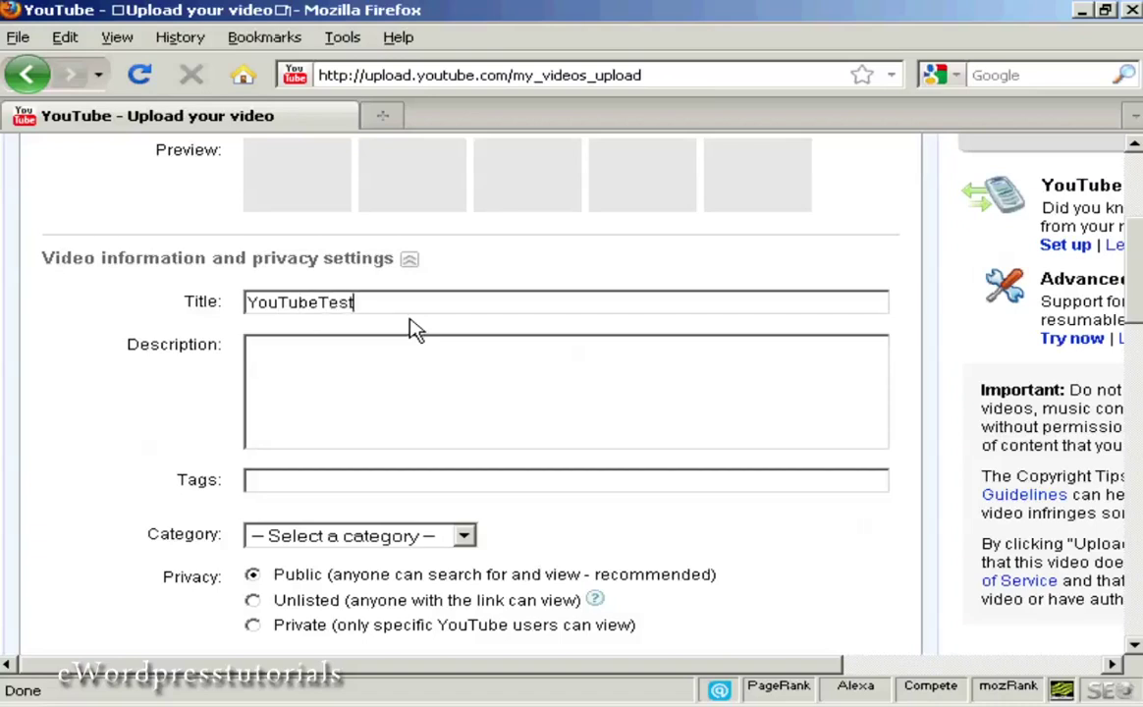
pyautogui.press('Left')
pyautogui.press('Left')
pyautogui.press('Left')
pyautogui.press('Left')
pyautogui.press('Left')
pyautogui.press('Right')
pyautogui.click(276, 346)
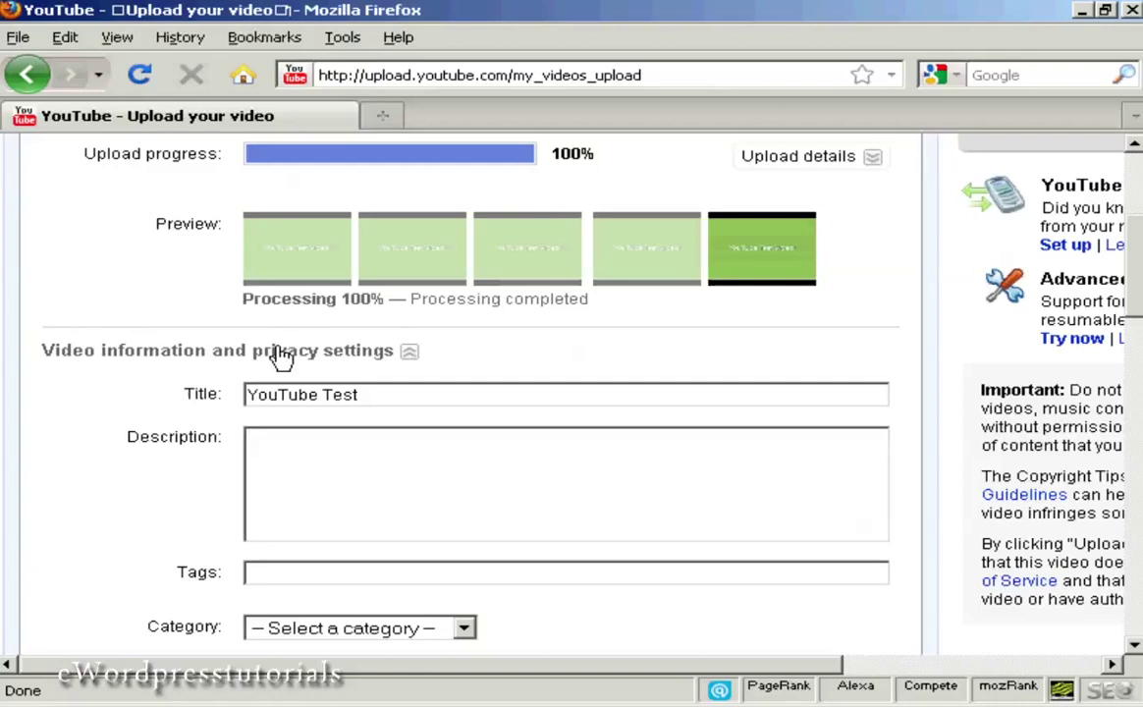
pyautogui.write('http://www.anothercompany.co.uk')
pyautogui.press('Return')
pyautogui.press('Return')
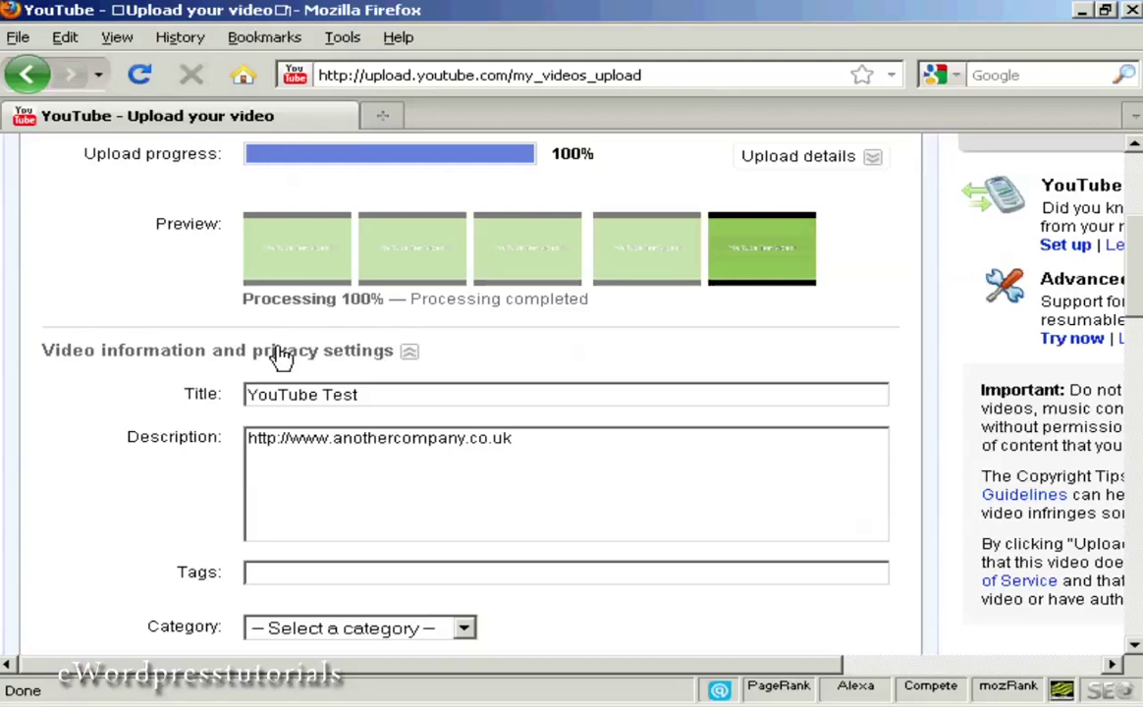
pyautogui.write("This is a test video to demonstrate how to upload a video to YouTube.  If this was a real video, I'd put a concise description in here, and make sure it was laden with relevant keywords.")
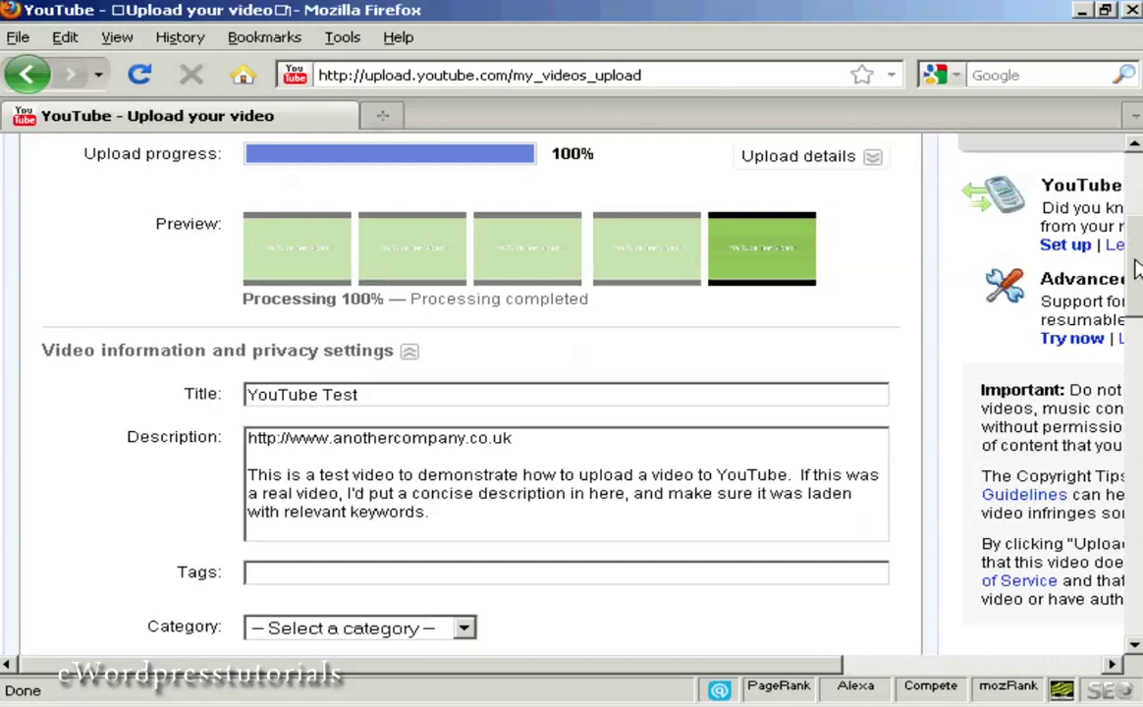
pyautogui.scroll(-3, 1137, 292)
pyautogui.scroll(-1, 1137, 293)
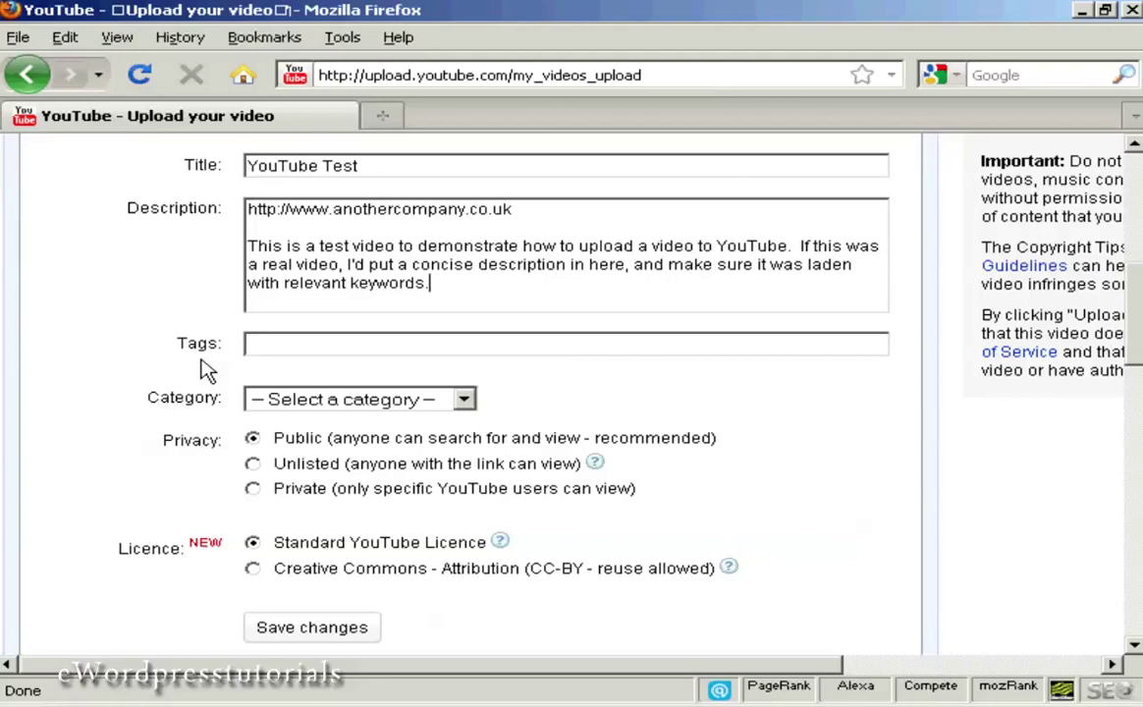
# Step: Add the tags test, video, demonstration and choose the Film & Animation category
pyautogui.click(293, 347)
pyautogui.write('test,video,demonstration,')
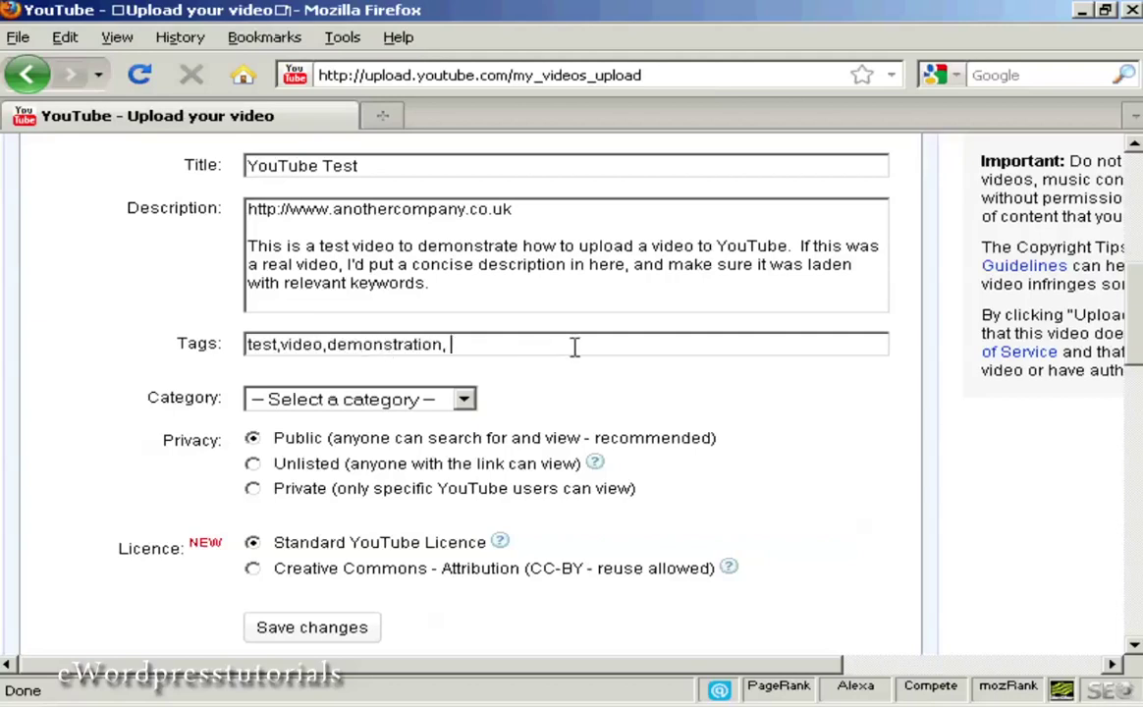
pyautogui.click(464, 399)
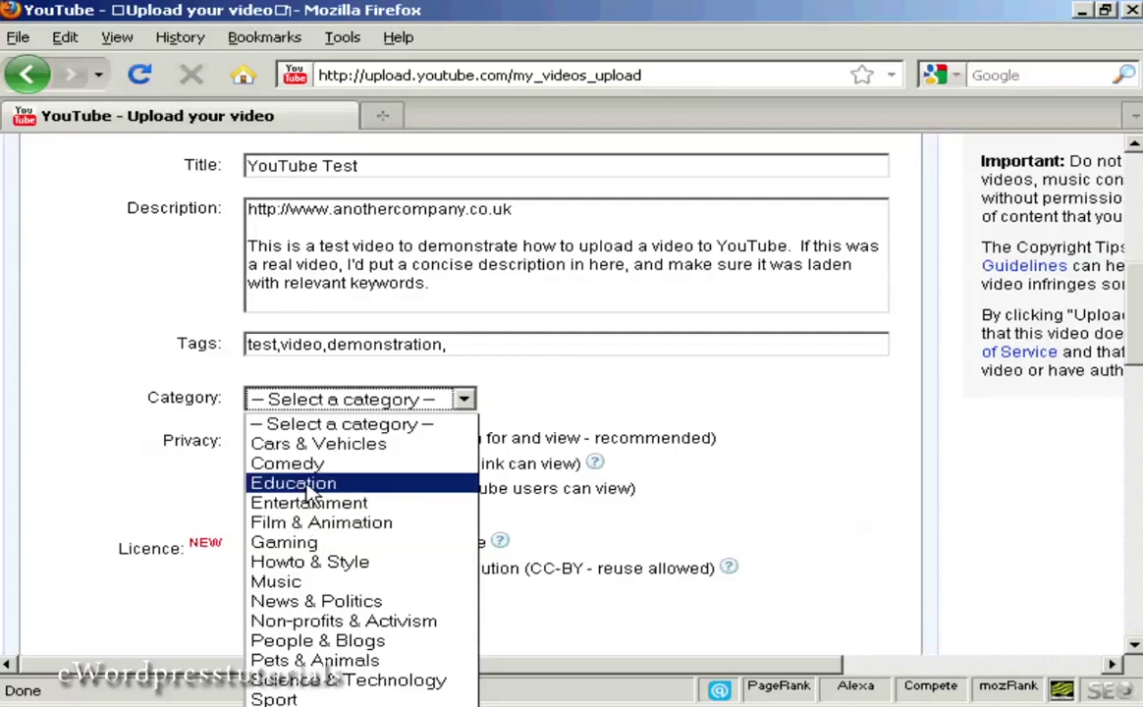
pyautogui.click(374, 523)
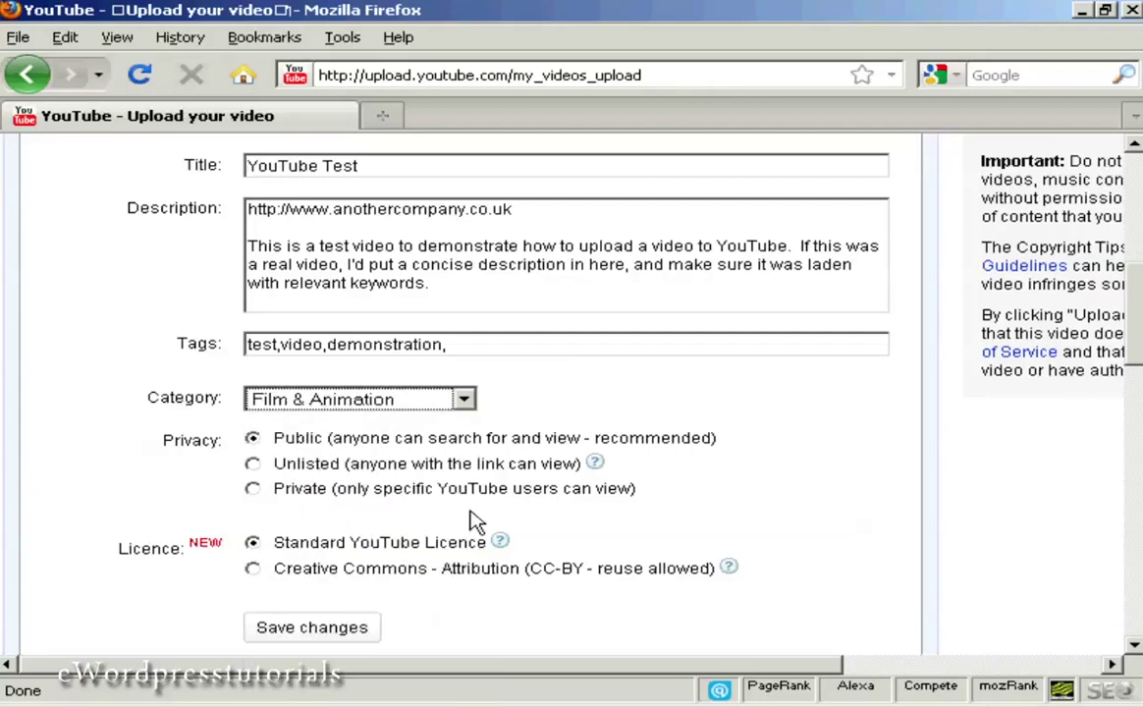